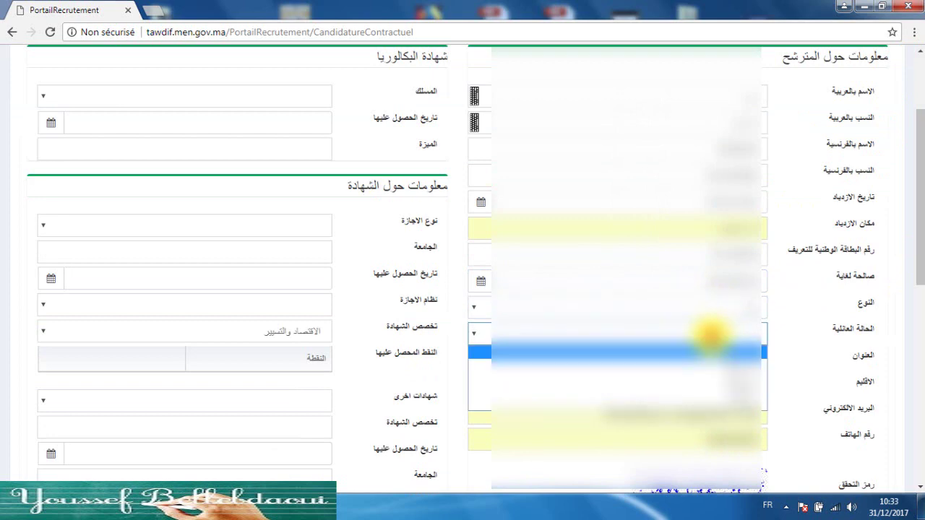
# Choose the candidate's marital status and fill in the phone number in the candidate information section.
pyautogui.click(712, 356)
pyautogui.scroll(-2, 710, 355)
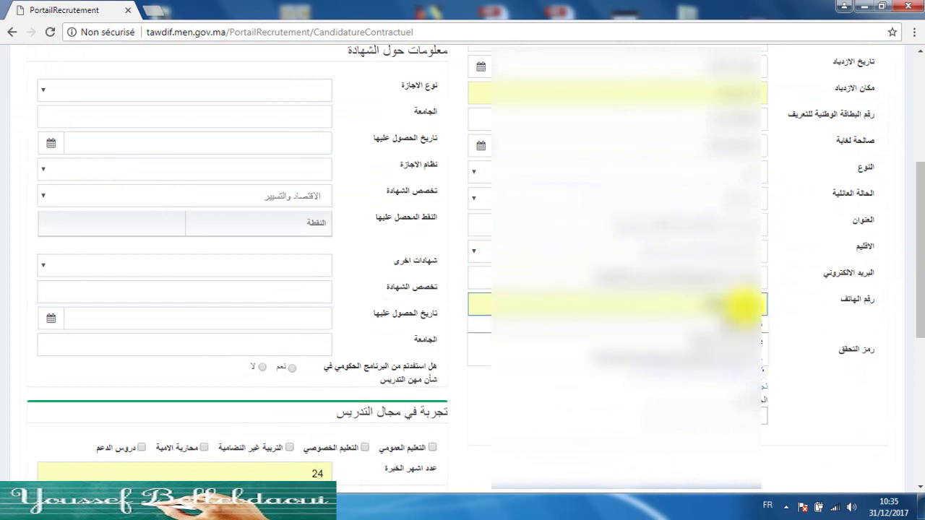
pyautogui.click(740, 303)
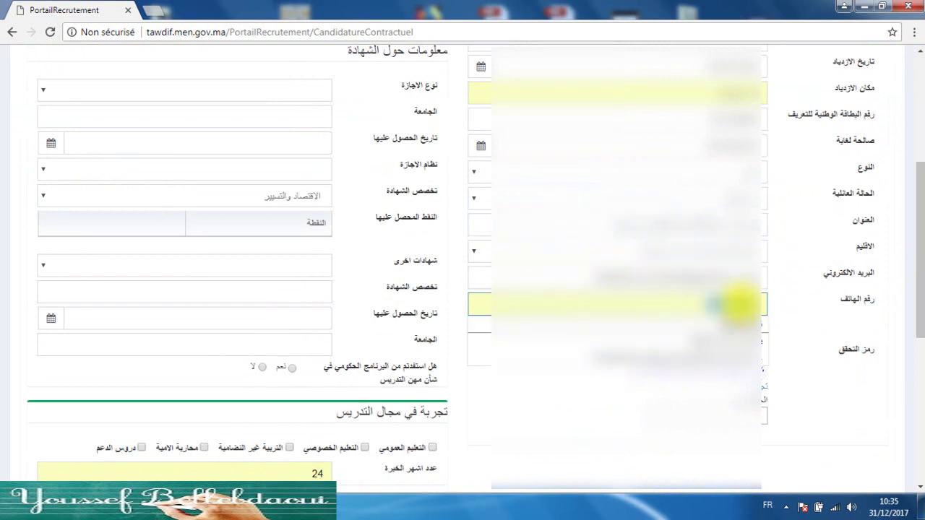
# Fill in the baccalaureate details: stream مسلك علوم الحياة و الأرض, date obtained 02/07/2011 and mention مقبول.
pyautogui.scroll(3, 741, 302)
pyautogui.click(303, 165)
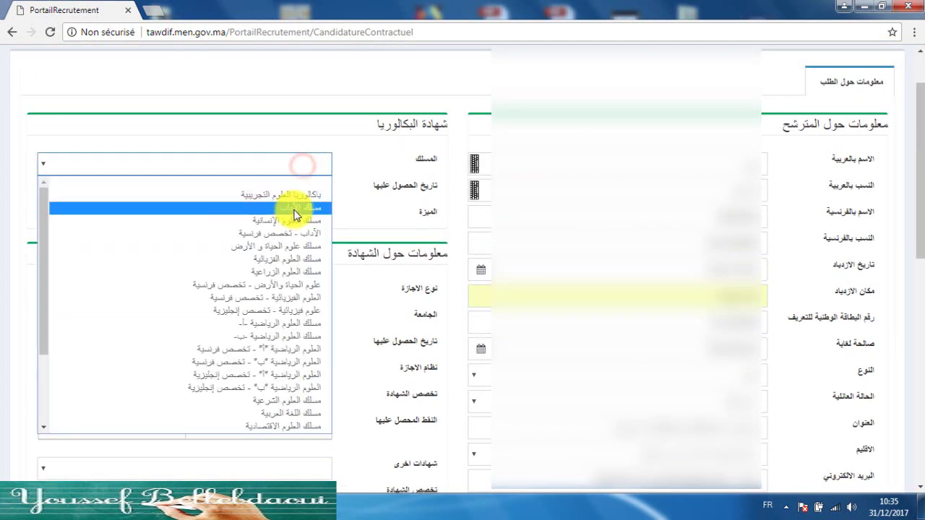
pyautogui.click(286, 245)
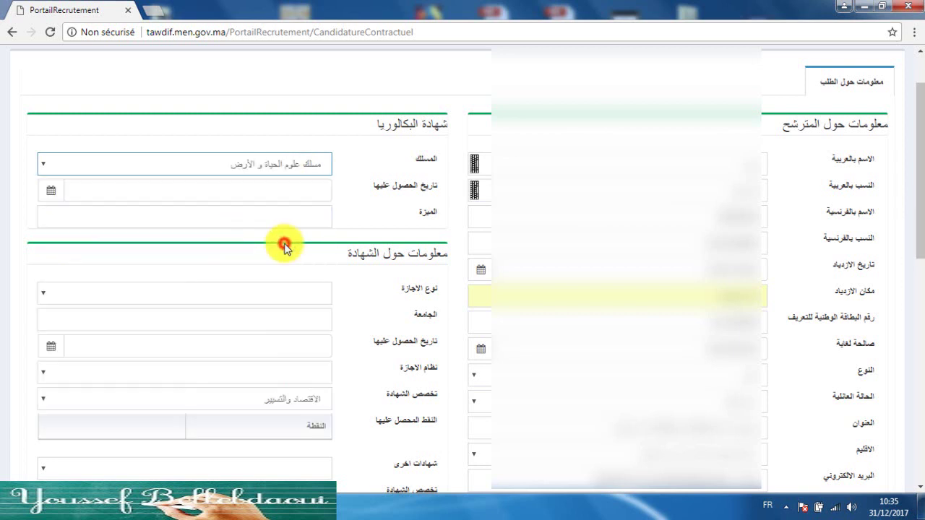
pyautogui.click(288, 190)
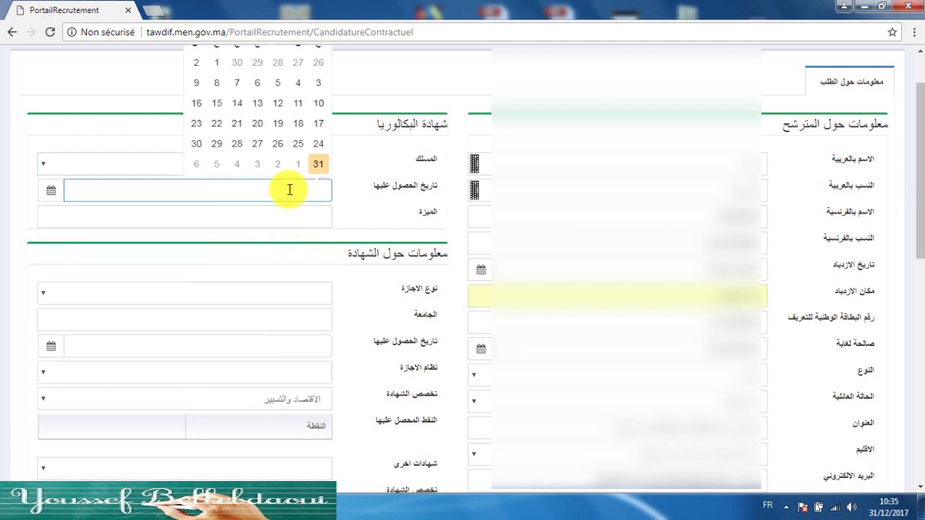
pyautogui.write('02/07/2011')
pyautogui.click(306, 215)
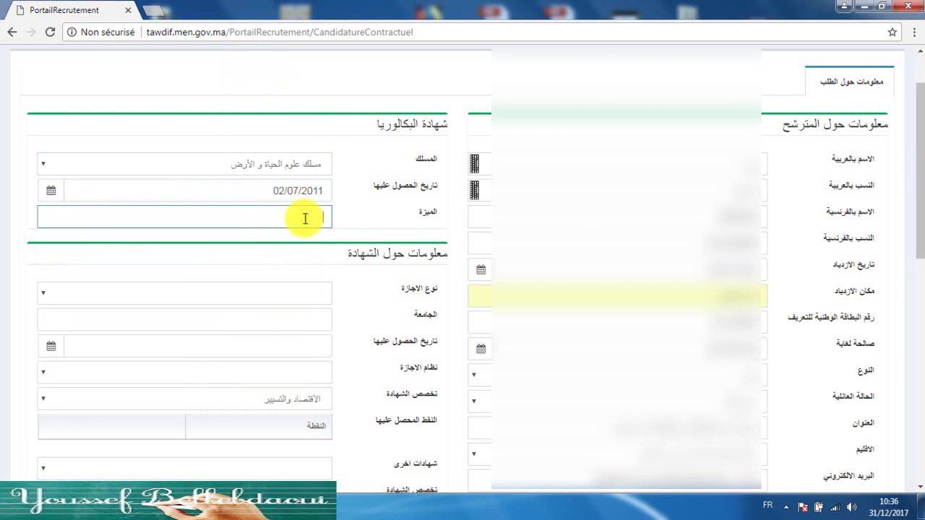
pyautogui.write('م')
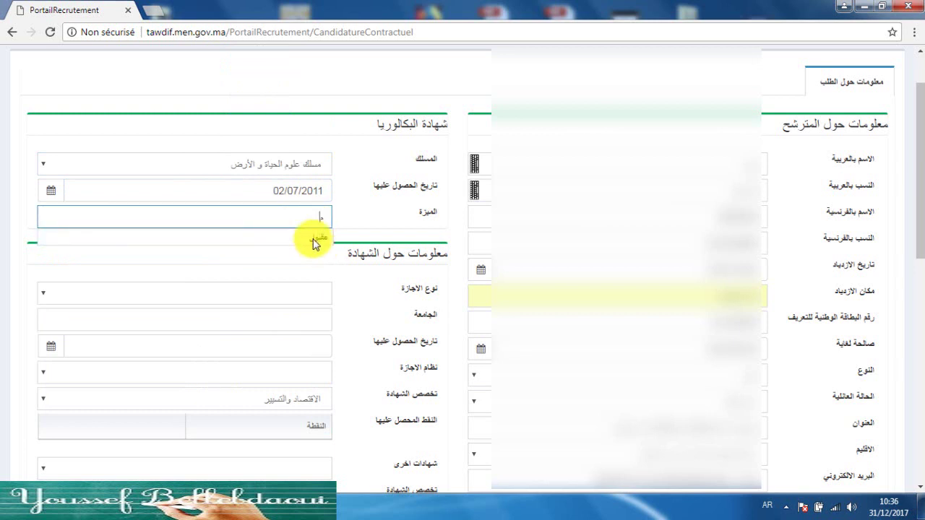
pyautogui.click(316, 239)
# Set the licence type to شهادة الإجازة أوشهادة الإجازة في الدراسات الأساسية أوشهادة الإجازة المهنية أوما يعادل إحداها and the university to الحسن الثاني المحمدية.
pyautogui.click(304, 298)
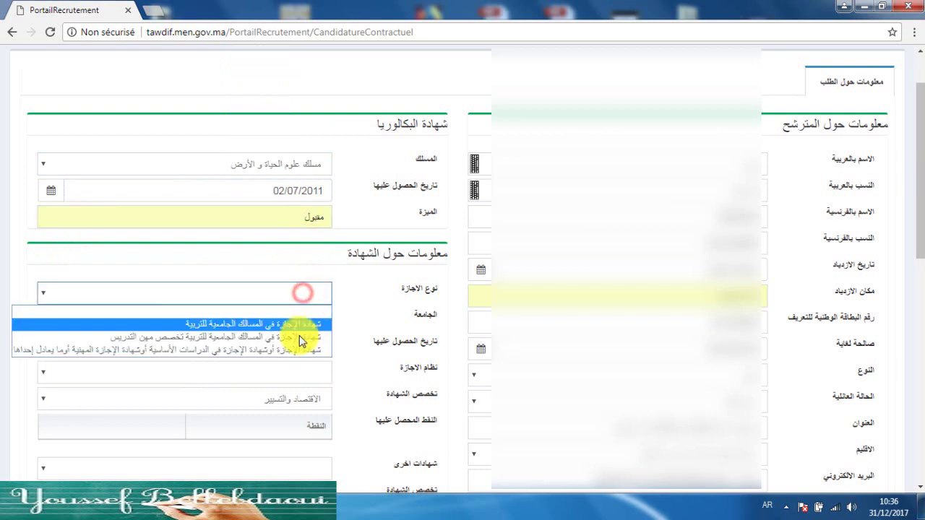
pyautogui.click(295, 349)
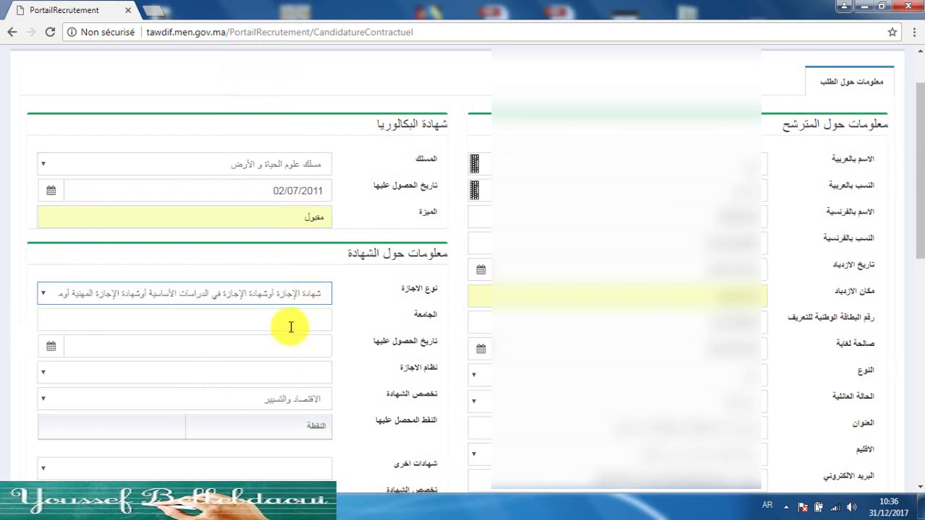
pyautogui.click(290, 320)
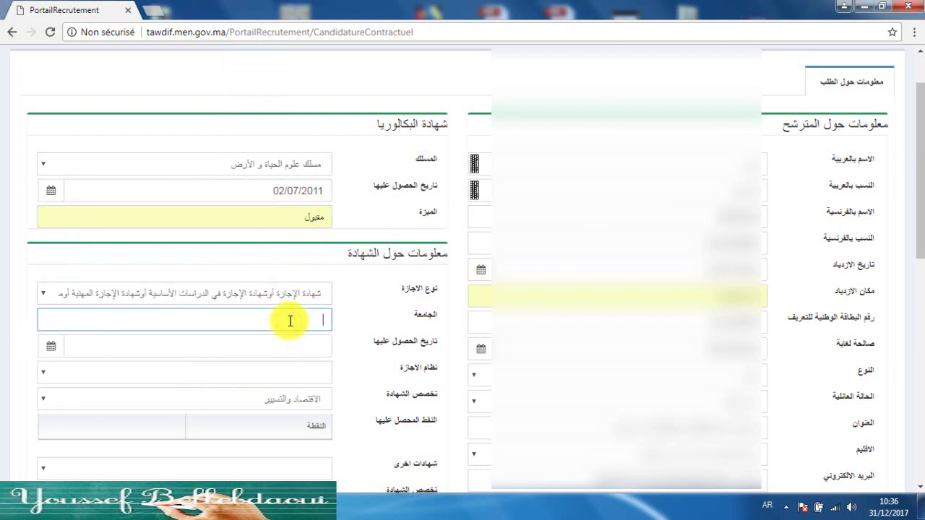
pyautogui.write('ا')
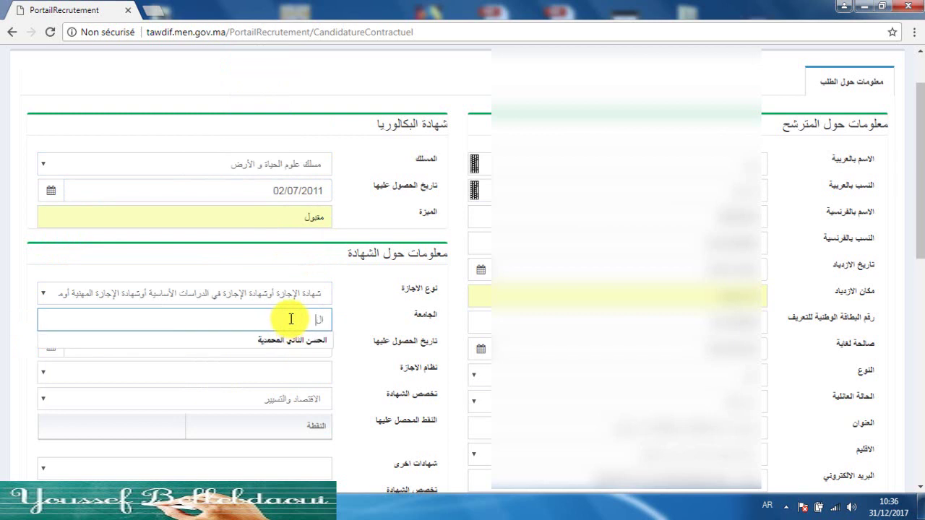
pyautogui.write('لثاني المحمدية')
pyautogui.click(297, 342)
# Enter 09/07/2014 as the date the licence was obtained and choose النظام الجديد as the licence system.
pyautogui.click(296, 342)
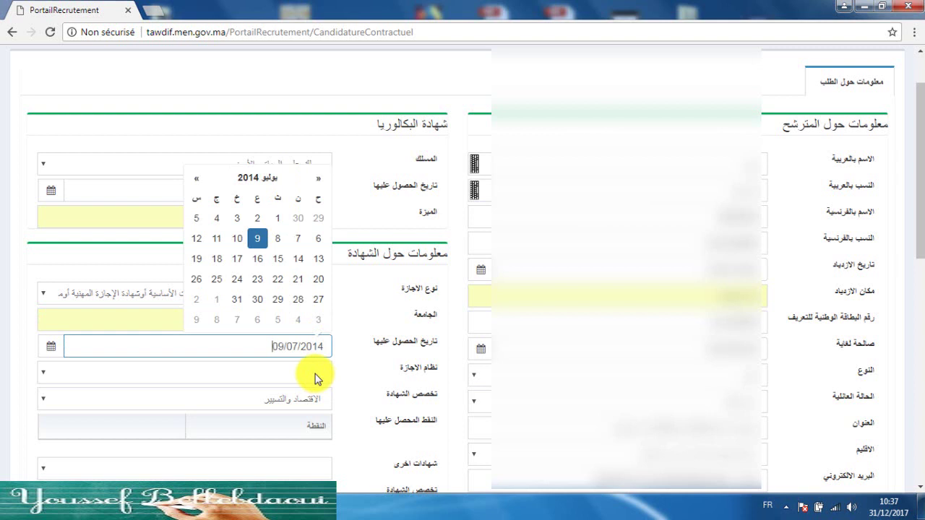
pyautogui.click(314, 373)
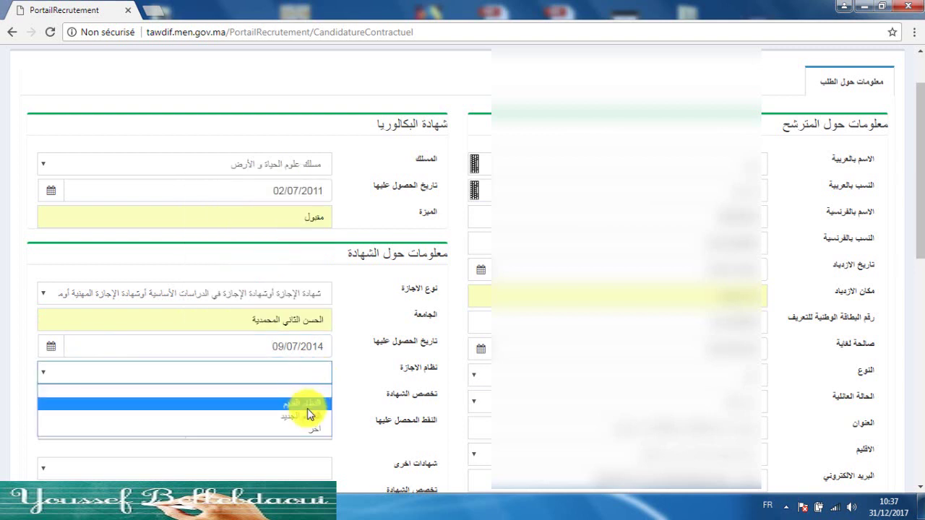
pyautogui.click(306, 420)
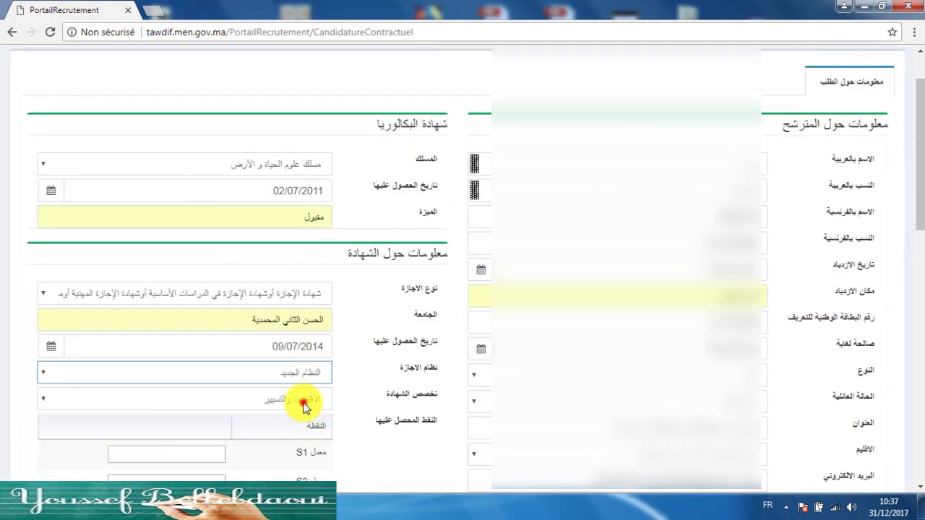
# Set the licence specialty to اخرى and specify الفقه الإسلامي و أصوله as the specialty.
pyautogui.click(304, 407)
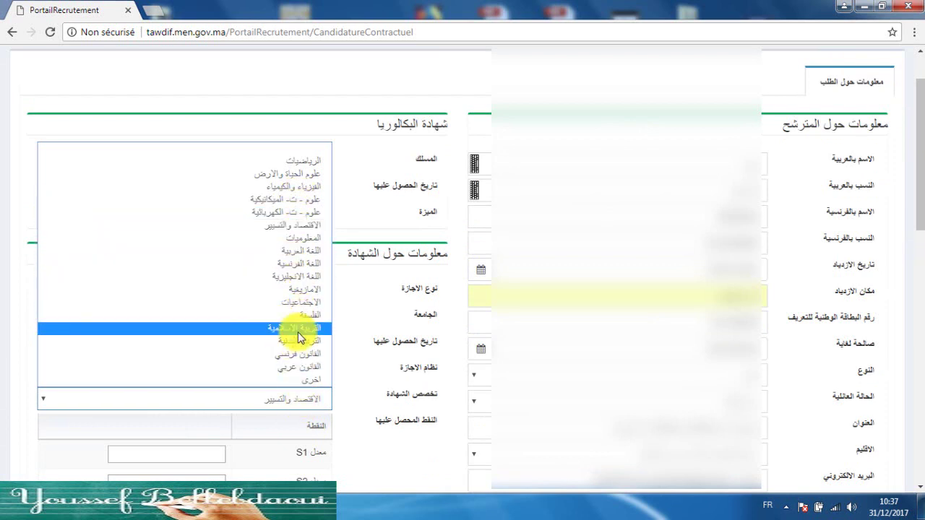
pyautogui.click(302, 378)
pyautogui.scroll(-2, 302, 340)
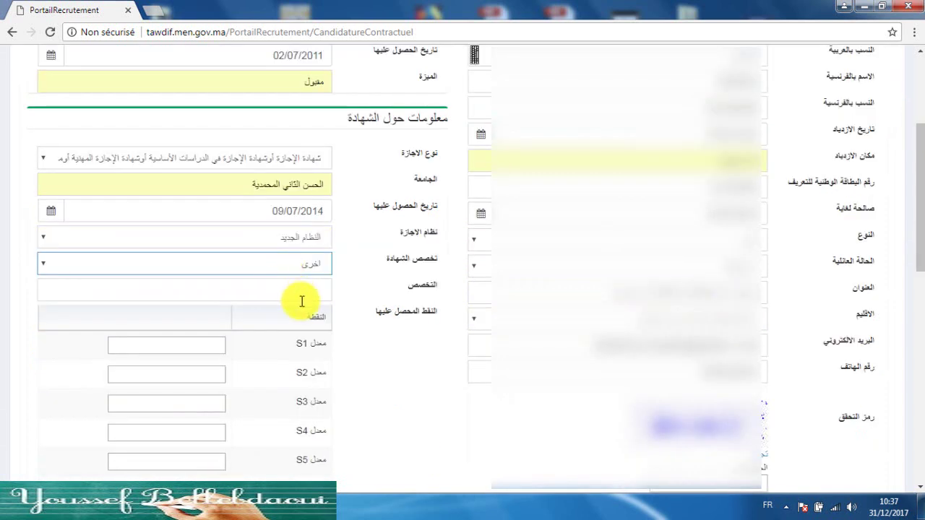
pyautogui.click(300, 301)
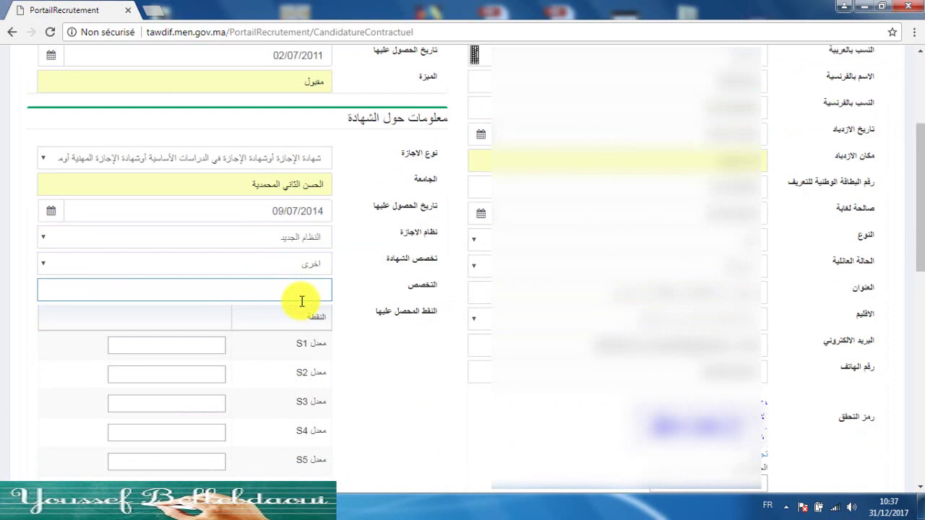
pyautogui.write('HG')
pyautogui.press('BackSpace')
pyautogui.press('BackSpace')
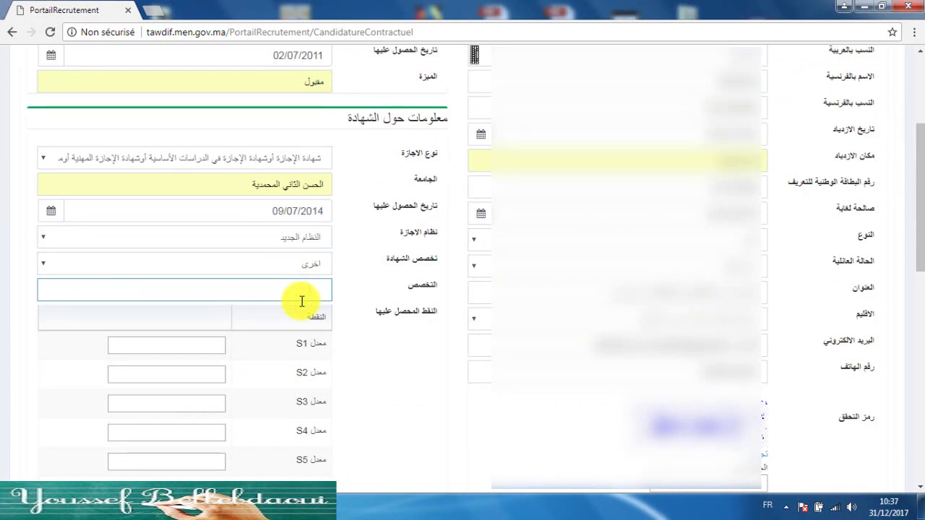
pyautogui.write('الفقه الإسلامي و أصول')
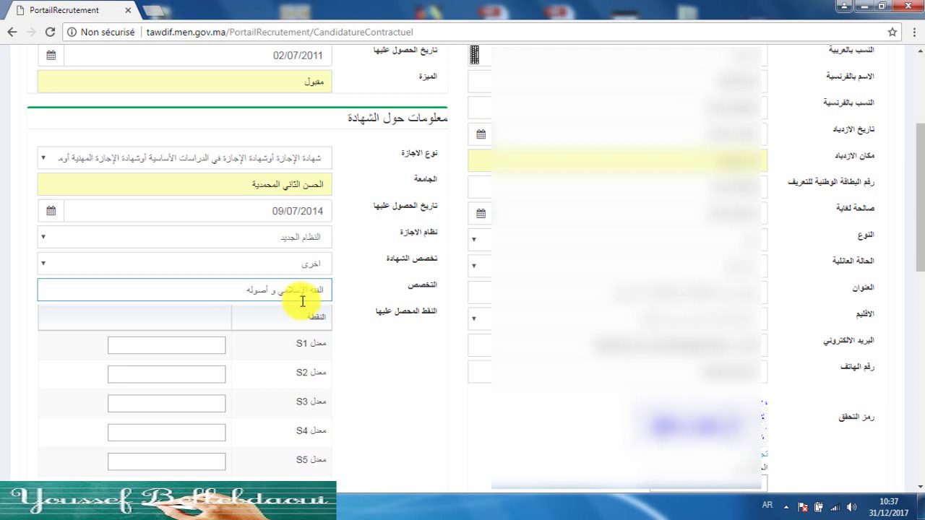
# Enter the semester averages S1 to S6 as 10, 11.31, 11.11, 10.20, 11.81 and 12.62.
pyautogui.scroll(-3, 303, 302)
pyautogui.click(196, 119)
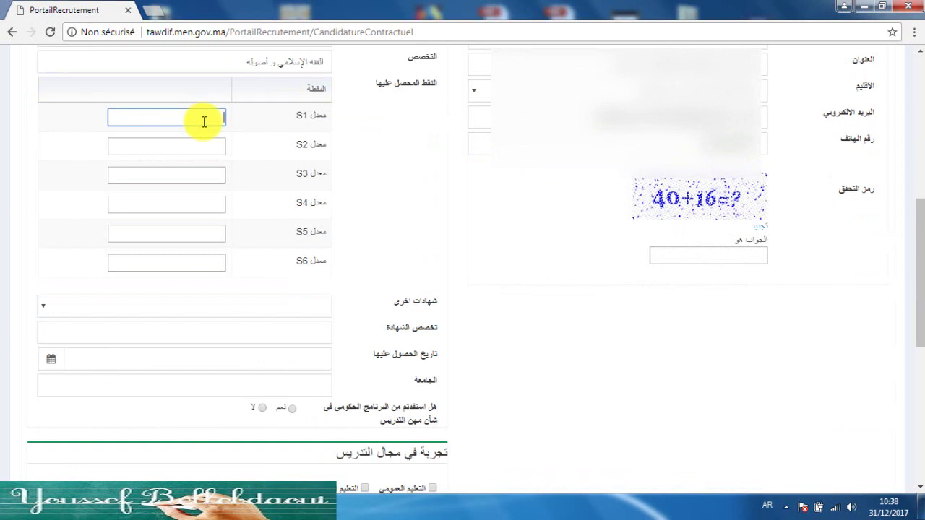
pyautogui.hotkey('alt', 'shift')
pyautogui.write('10')
pyautogui.press('Tab')
pyautogui.write('11.31')
pyautogui.press('Tab')
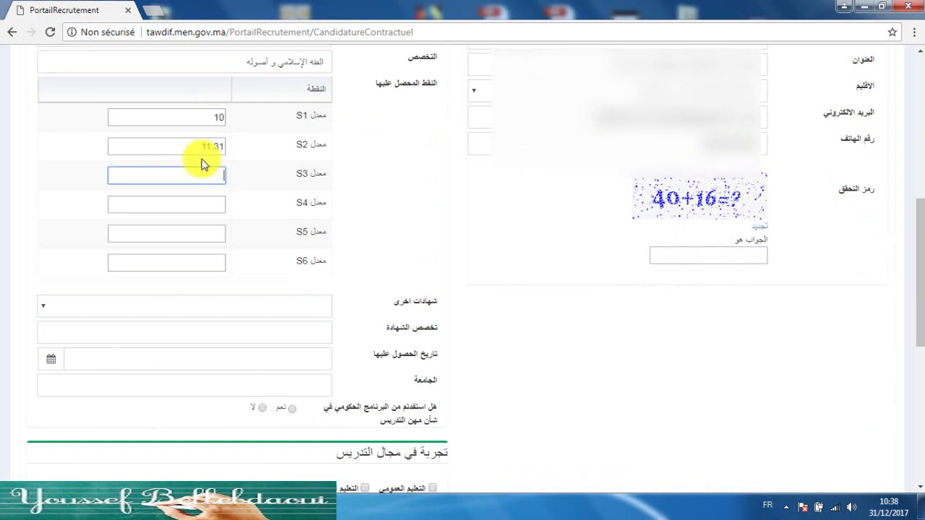
pyautogui.write('11.11')
pyautogui.press('Tab')
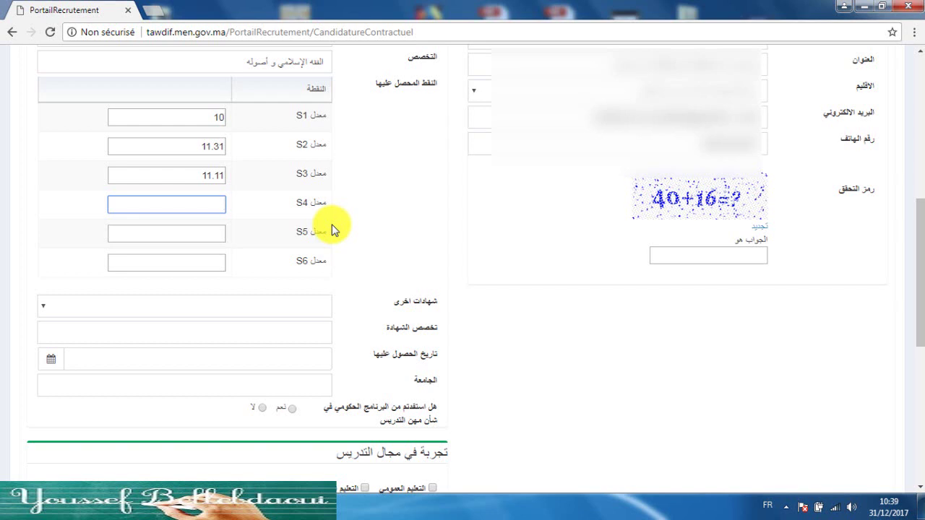
pyautogui.write('10.20')
pyautogui.press('Tab')
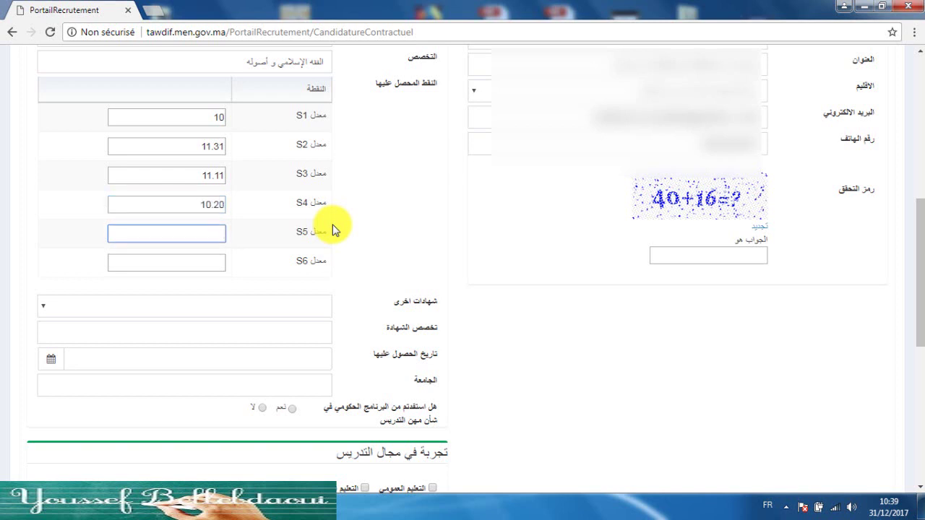
pyautogui.write('11.81')
pyautogui.press('Tab')
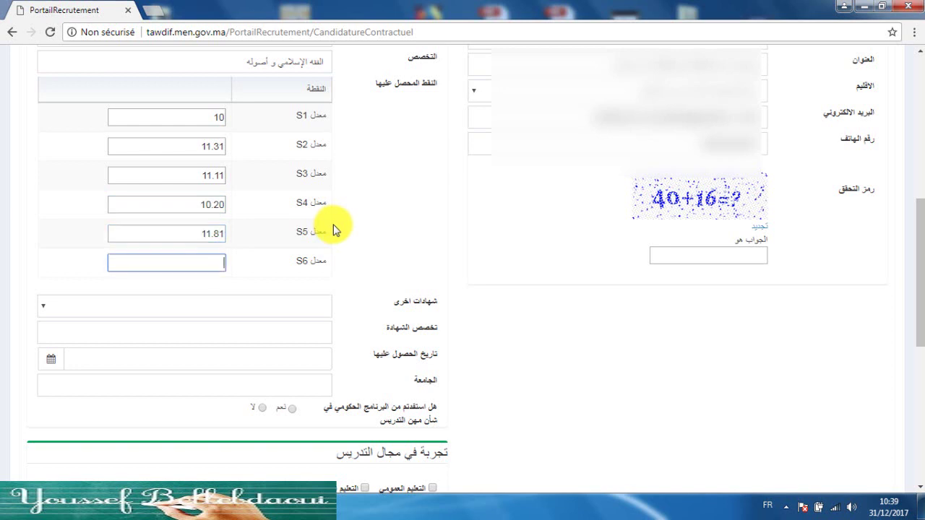
pyautogui.write('12.62')
# Answer لا to the government teaching programme question and record 24 months of experience in التعليم الخصوصي.
pyautogui.scroll(-2, 336, 233)
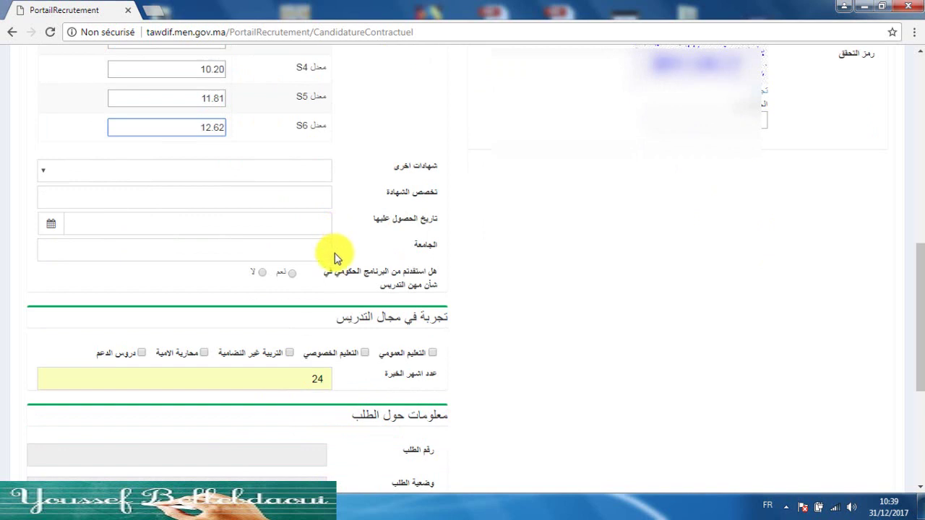
pyautogui.click(261, 273)
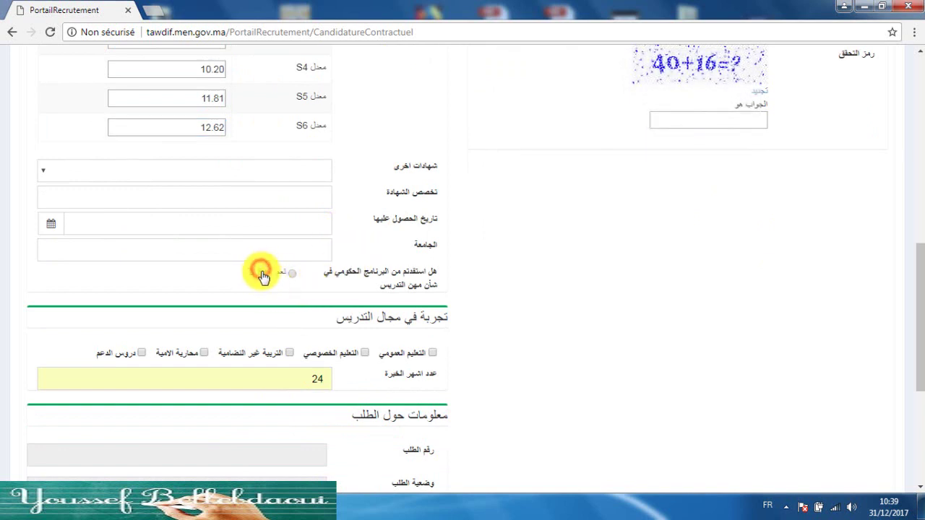
pyautogui.click(365, 353)
pyautogui.click(309, 381)
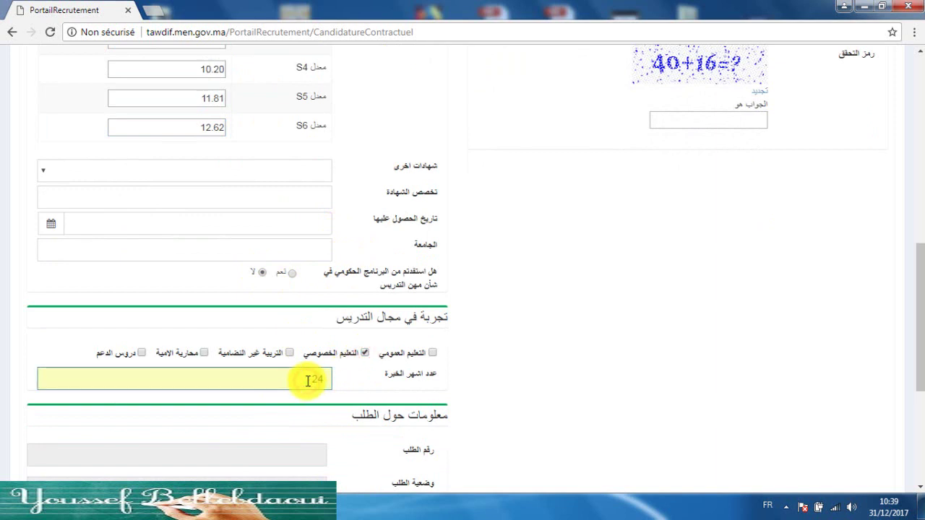
pyautogui.write('24')
# Request the التعليم الابتدائي cycle with specialty مزدوج and التربية الاسلامية as the other subject desired for teaching.
pyautogui.scroll(-2, 310, 381)
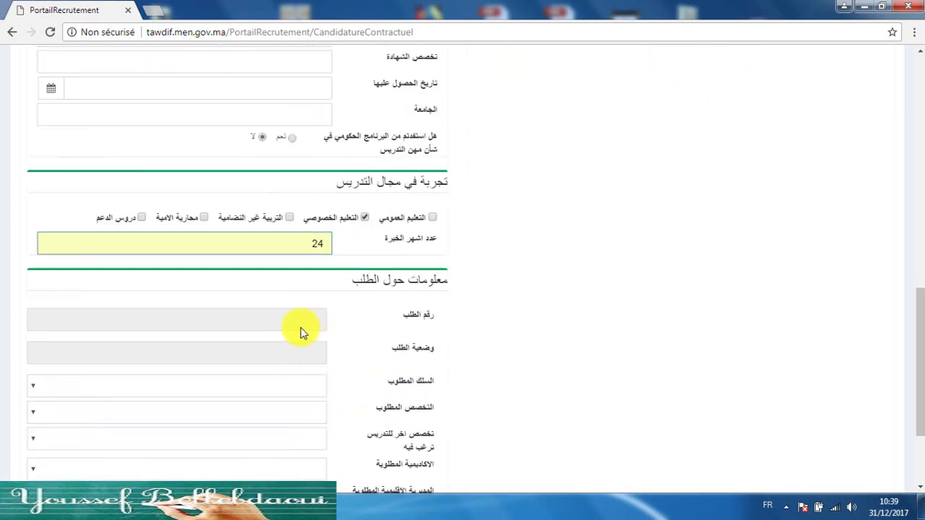
pyautogui.click(295, 382)
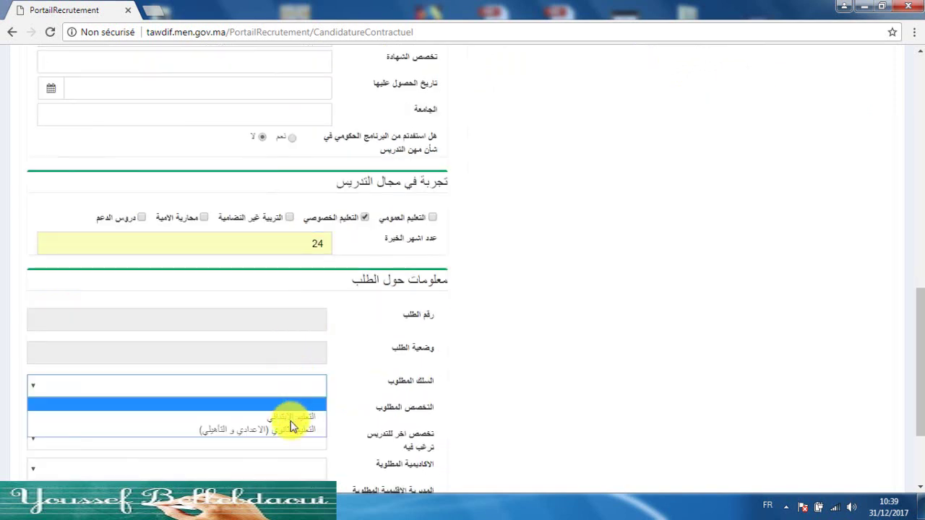
pyautogui.click(290, 419)
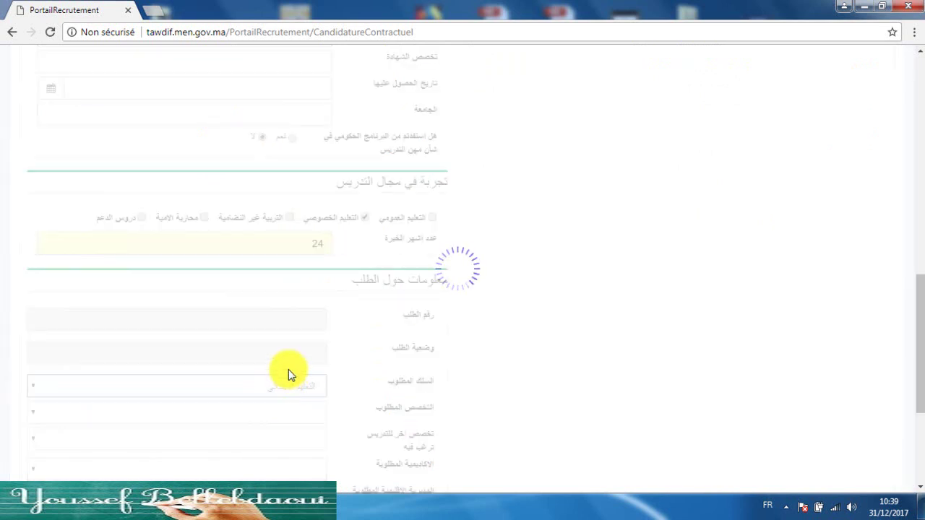
pyautogui.scroll(-3, 289, 371)
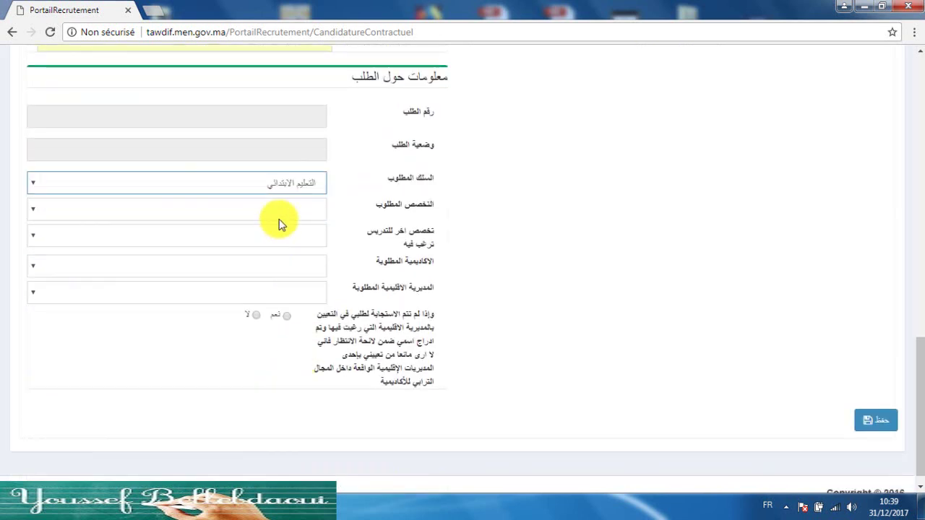
pyautogui.click(279, 212)
pyautogui.click(279, 239)
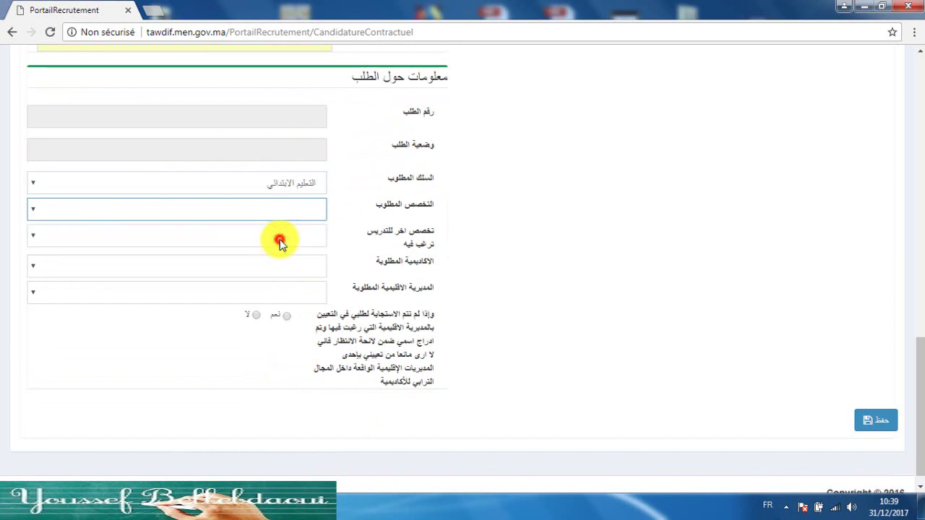
pyautogui.click(280, 239)
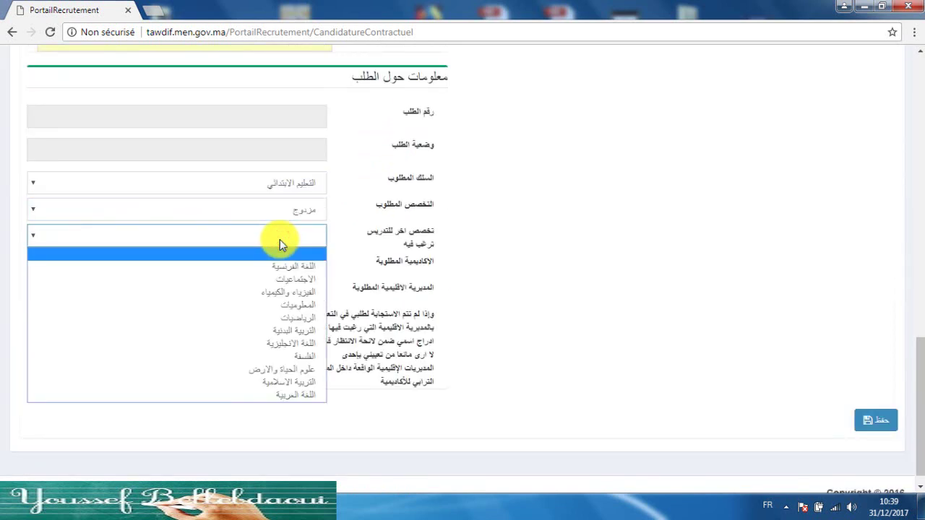
pyautogui.click(270, 383)
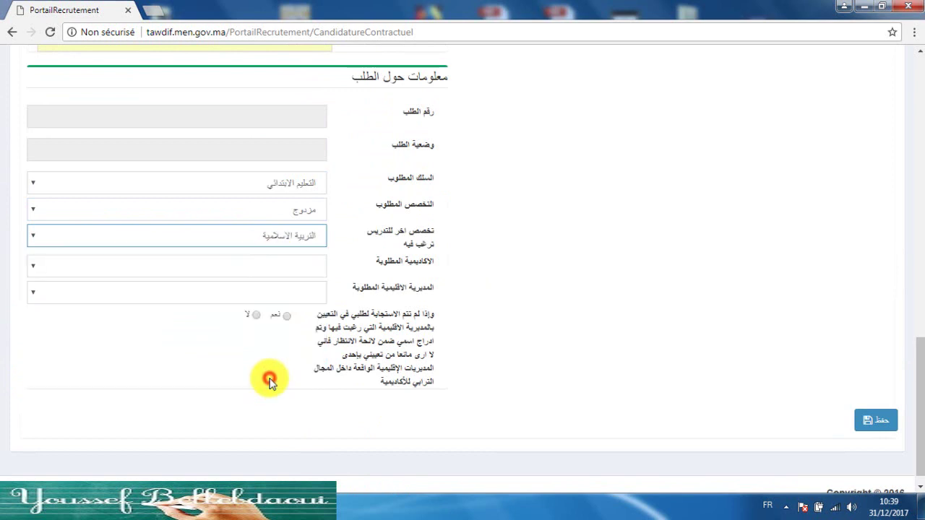
# Request the الدار البيضاء - سطات academy and the إقليم: برشيد directorate, and answer نعم to appointment in another directorate of the academy.
pyautogui.click(281, 271)
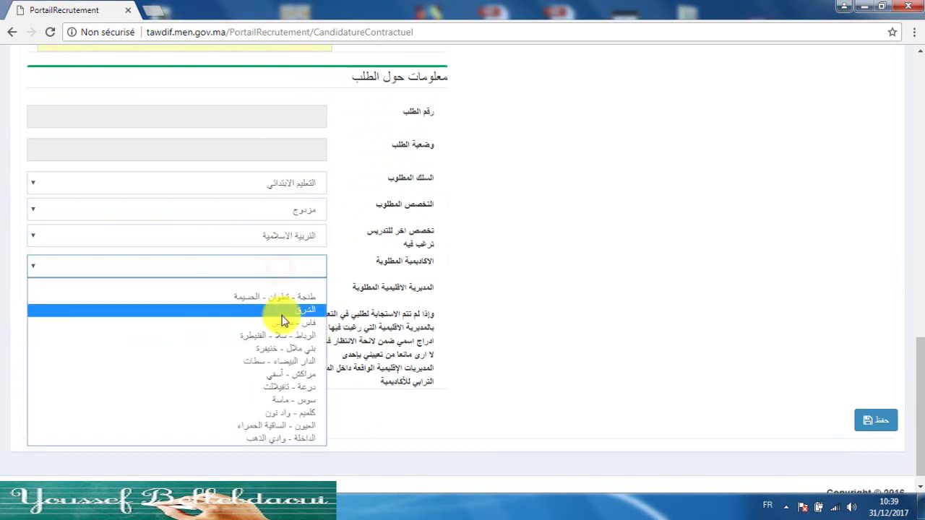
pyautogui.click(284, 362)
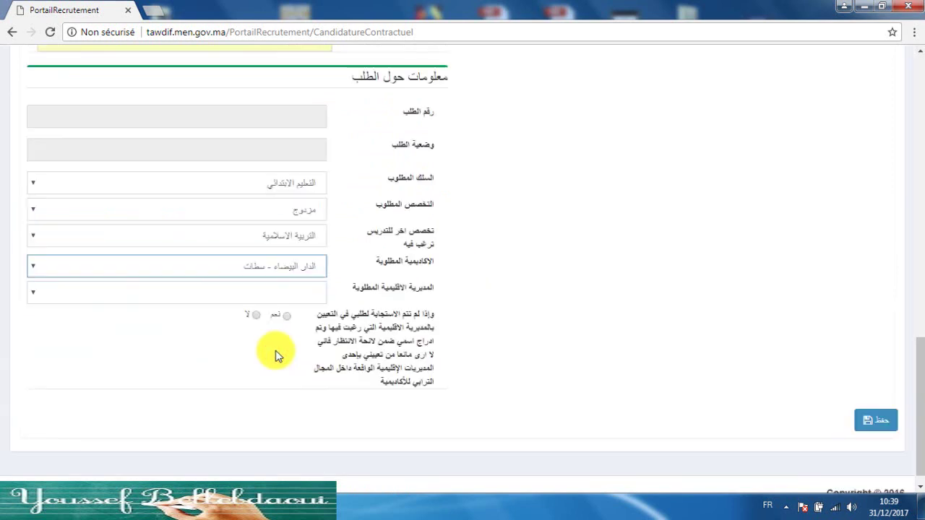
pyautogui.click(278, 300)
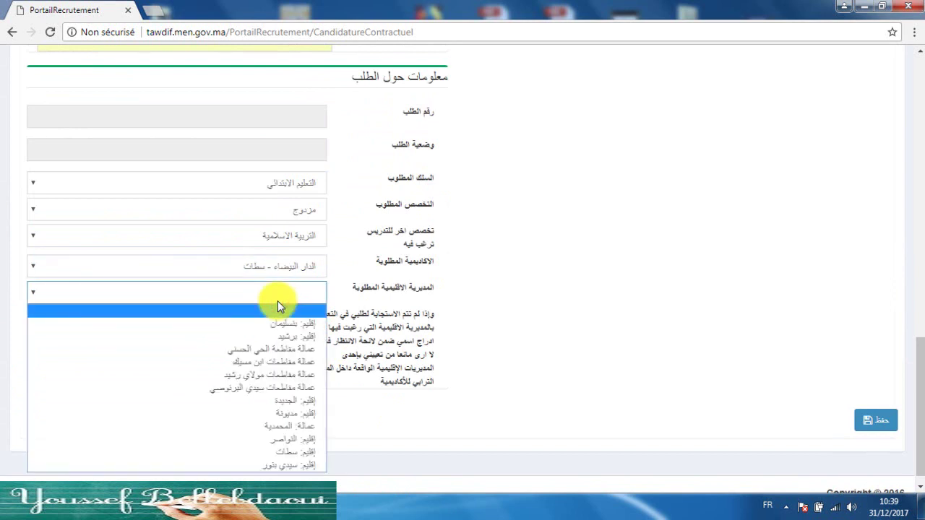
pyautogui.click(293, 337)
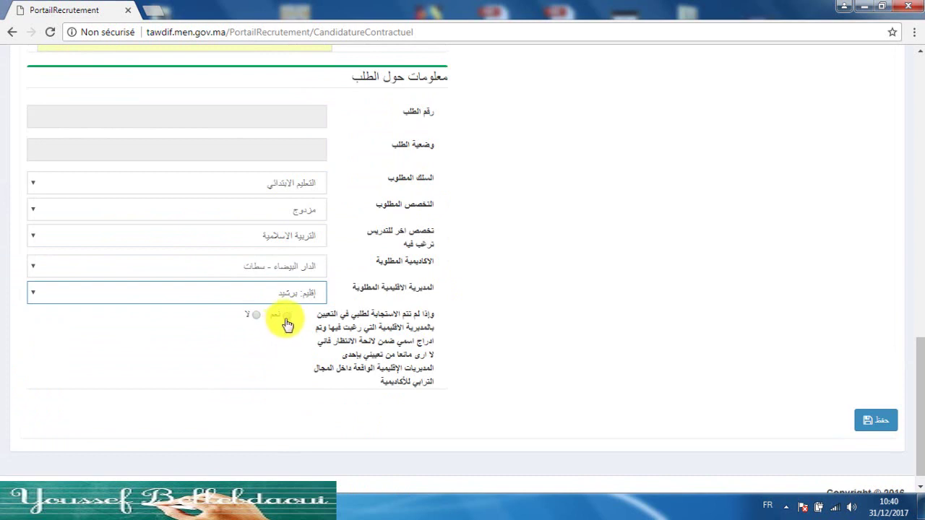
pyautogui.click(285, 318)
# Enter the answer to the رمز التحقق verification question, save the application and close the resulting information message.
pyautogui.scroll(6, 392, 383)
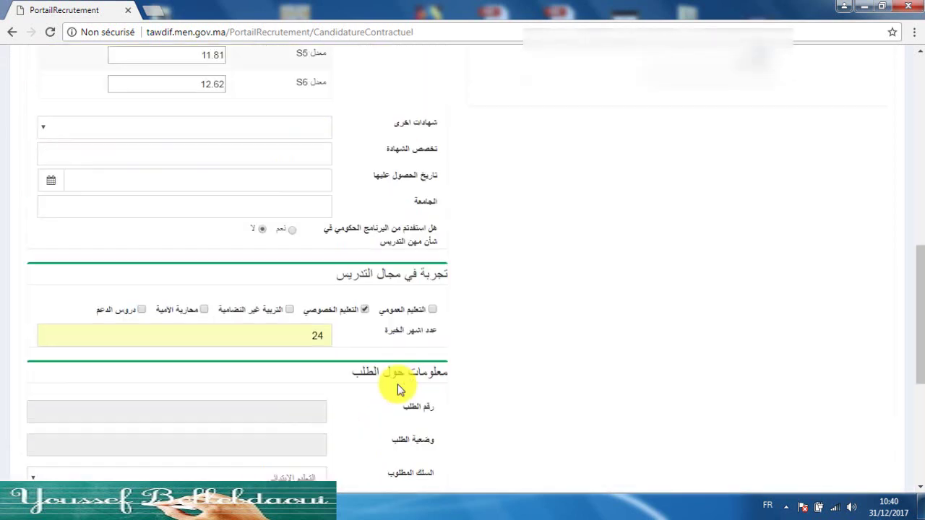
pyautogui.click(687, 186)
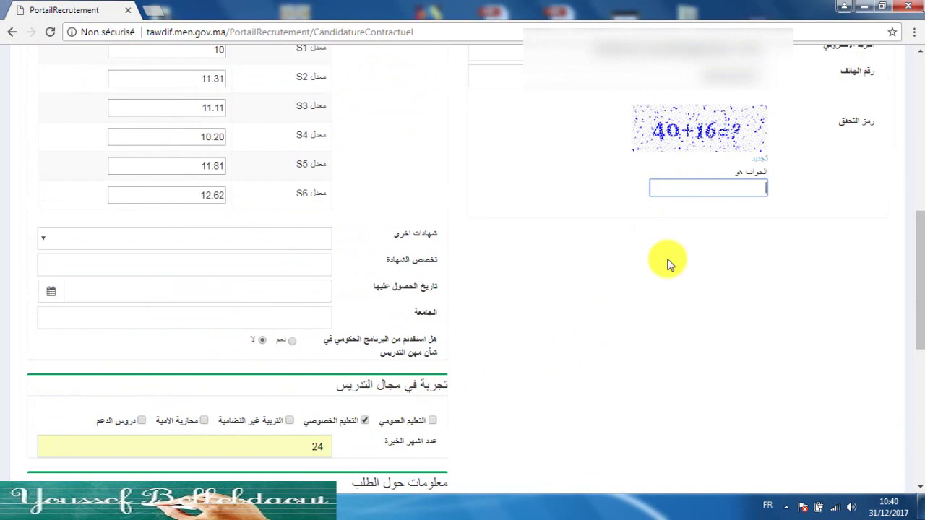
pyautogui.write('56')
pyautogui.scroll(-4, 671, 262)
pyautogui.scroll(-2, 678, 258)
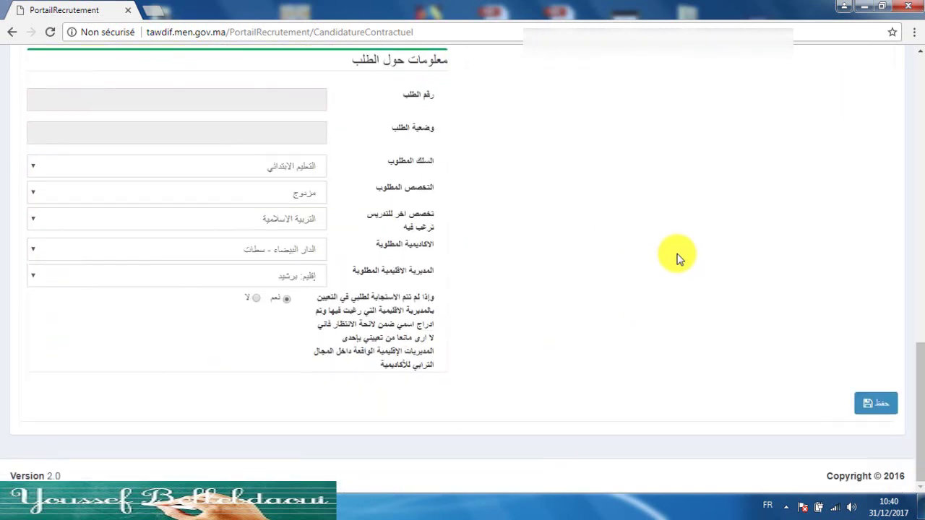
pyautogui.click(875, 405)
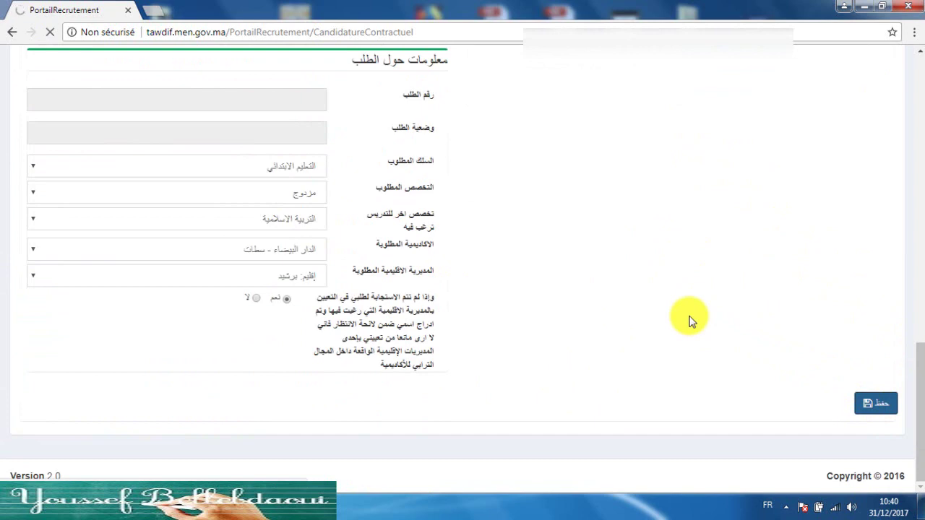
pyautogui.scroll(5, 690, 319)
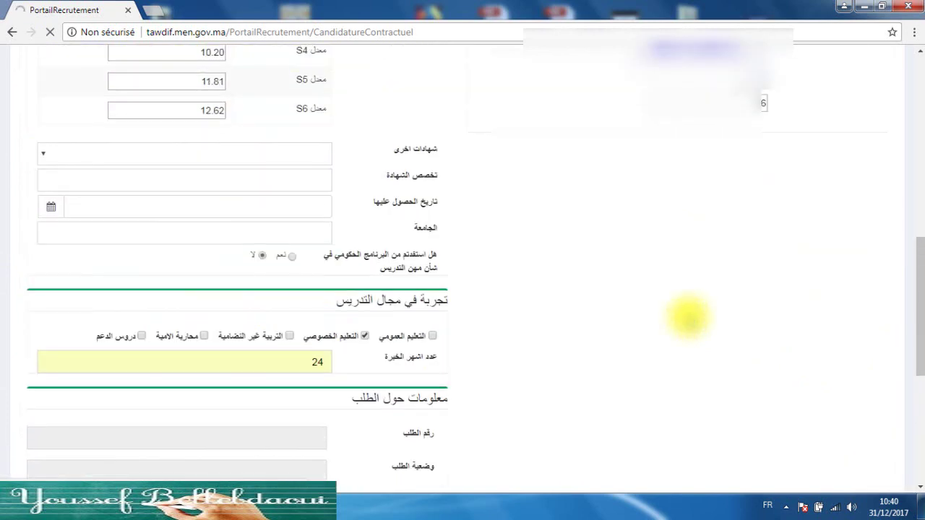
pyautogui.scroll(5, 689, 316)
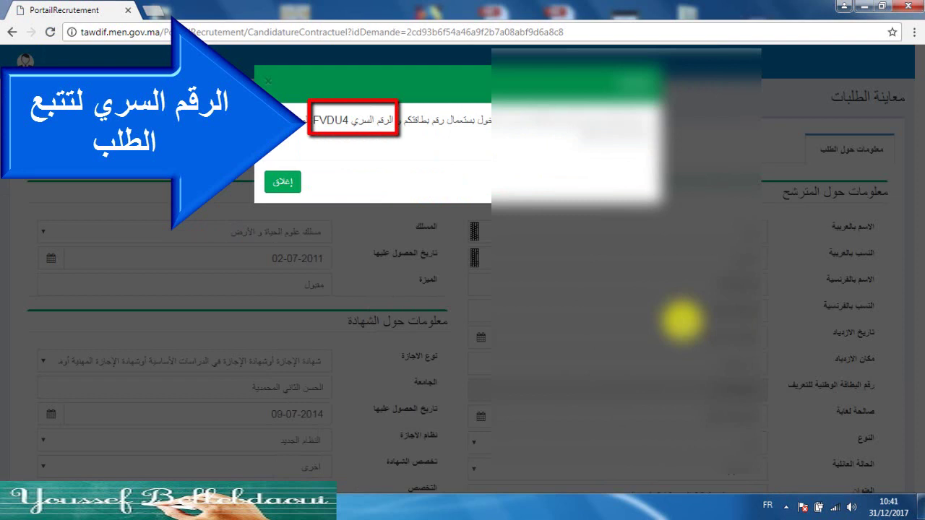
pyautogui.click(282, 189)
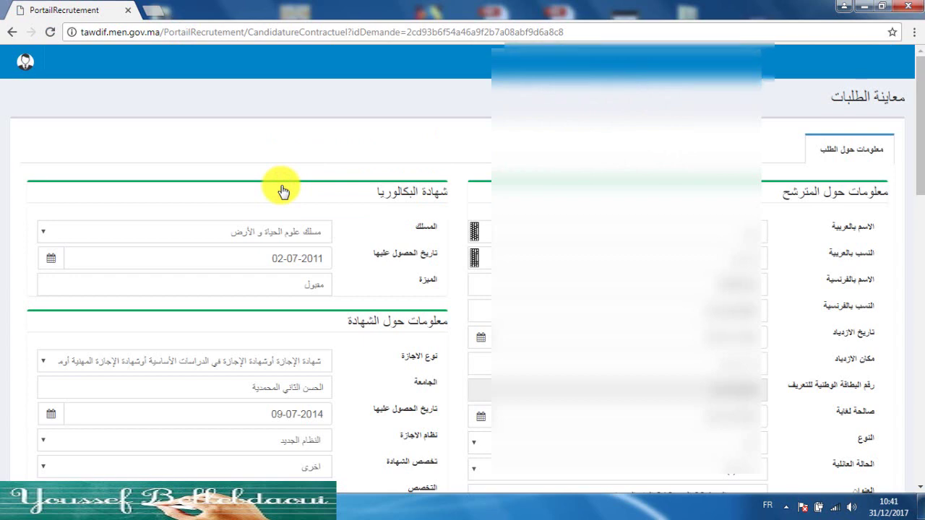
# Dismiss the Windows colour scheme prompt and enter the answer to the new رمز التحقق verification question.
pyautogui.scroll(-7, 568, 258)
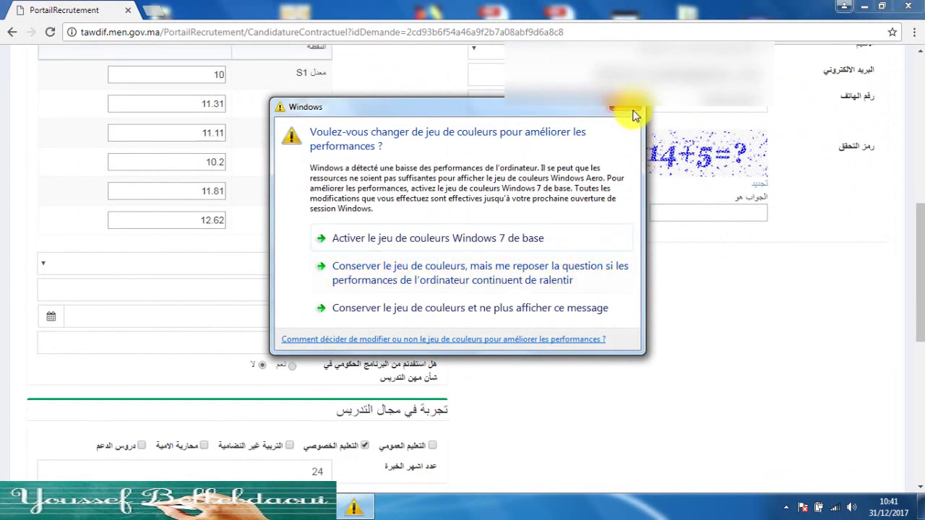
pyautogui.click(633, 114)
pyautogui.scroll(-1, 672, 159)
pyautogui.click(699, 172)
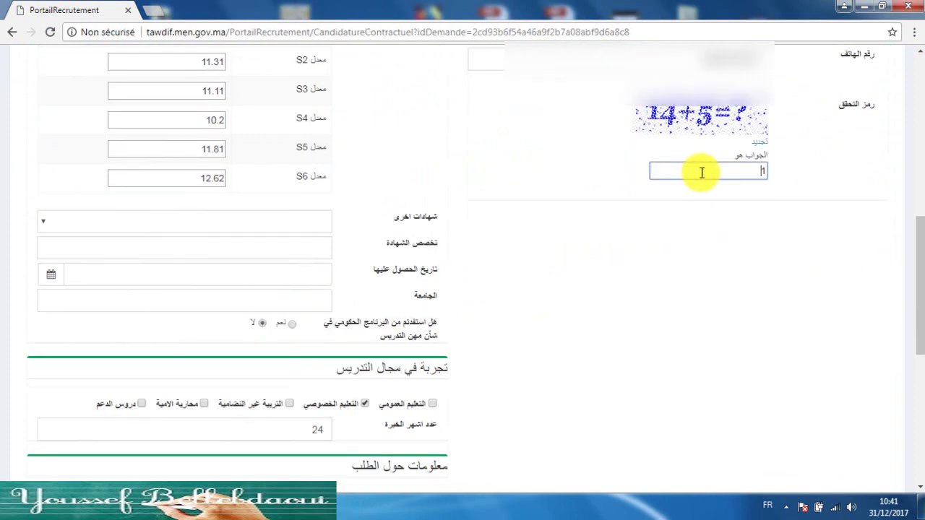
pyautogui.write('19')
# Validate the saved application with مصادقة, confirm the validation with نعم and close the information message.
pyautogui.scroll(-6, 702, 171)
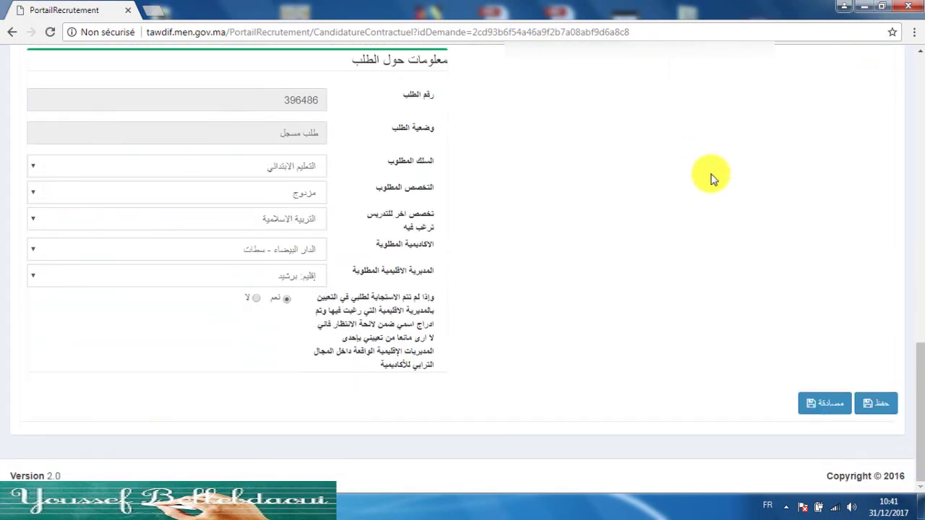
pyautogui.click(817, 404)
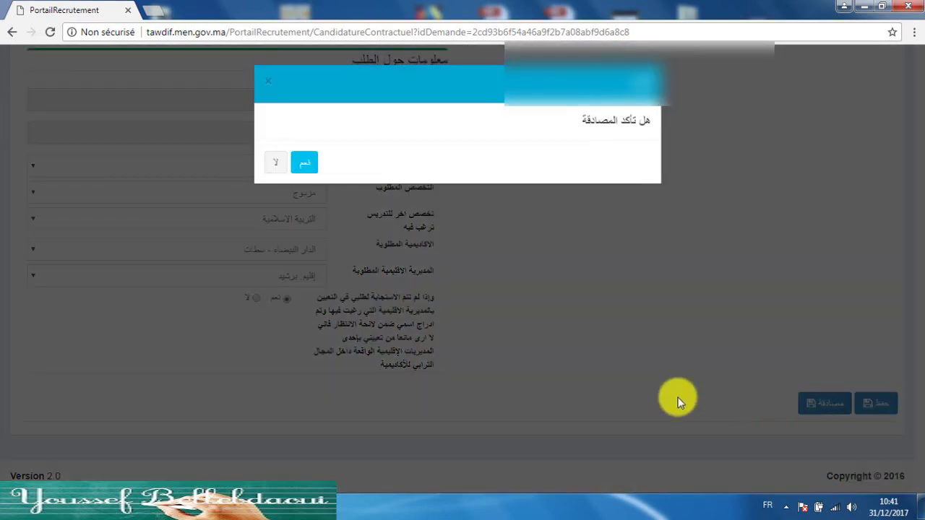
pyautogui.click(305, 163)
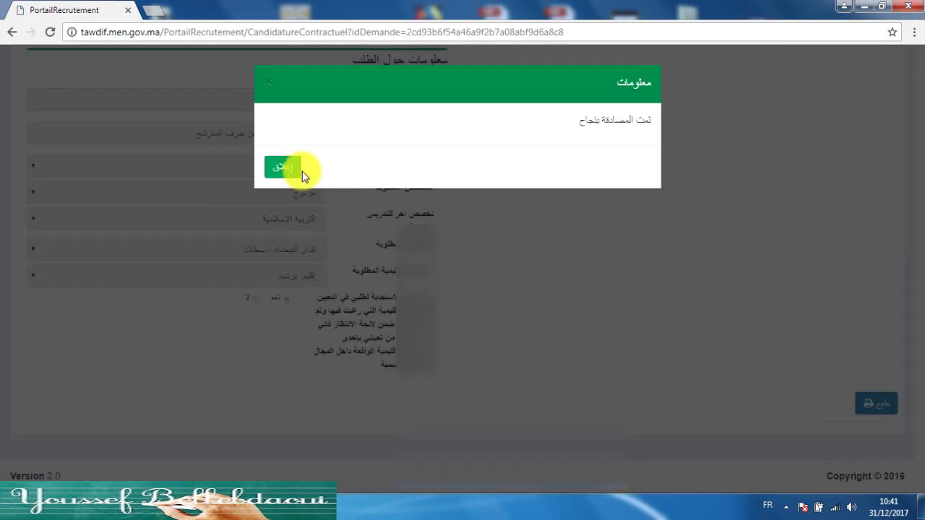
pyautogui.click(285, 171)
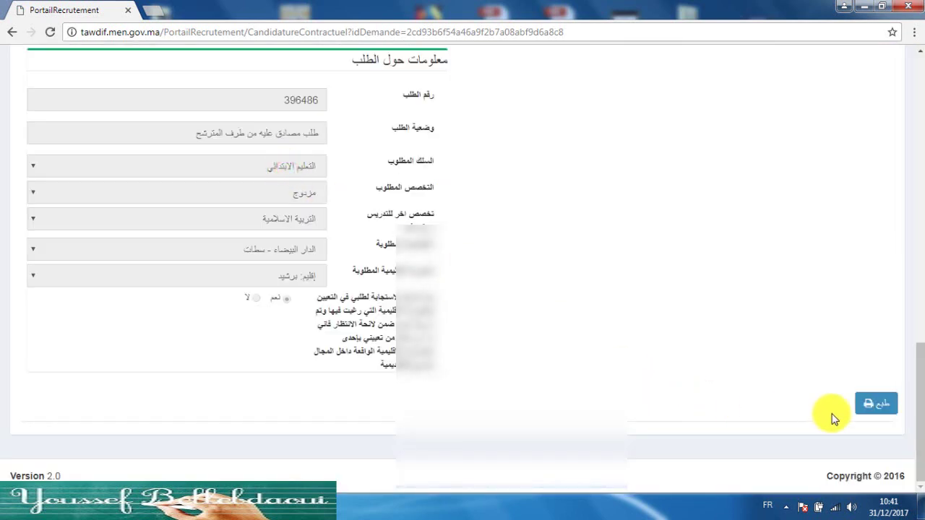
# Generate the printable receipt of the validated application and open the downloaded PDF.
pyautogui.click(868, 412)
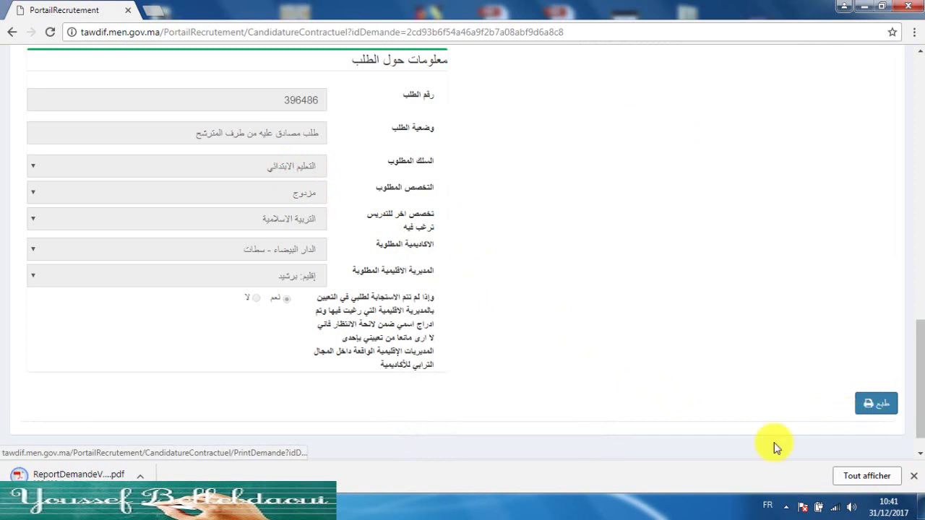
pyautogui.click(61, 470)
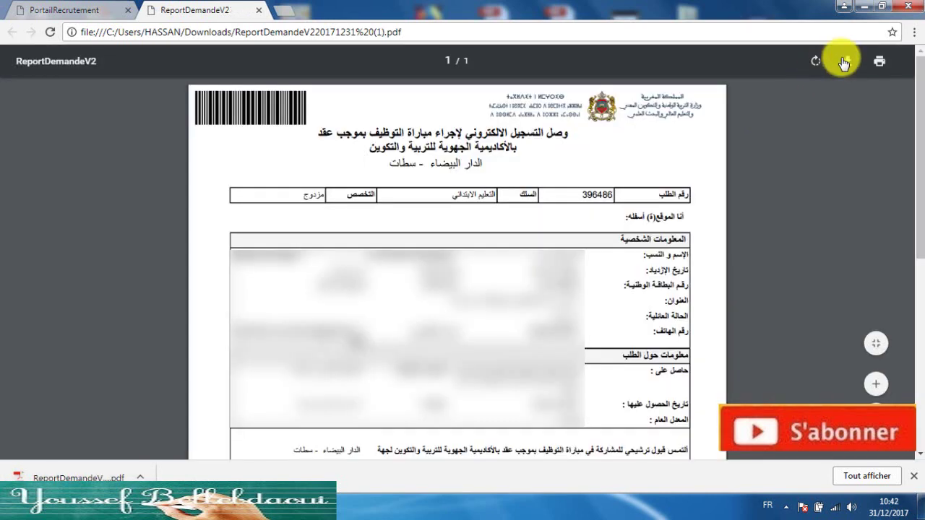
pyautogui.click(845, 62)
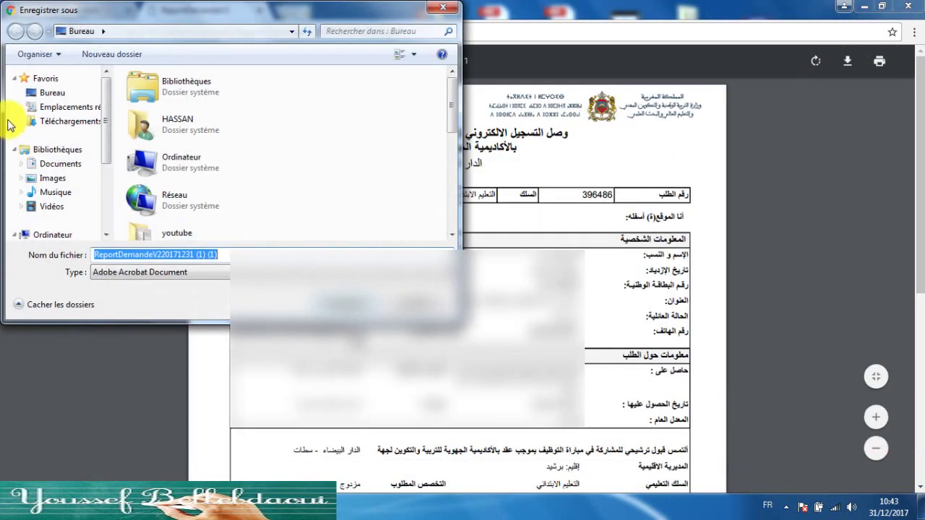
pyautogui.click(48, 93)
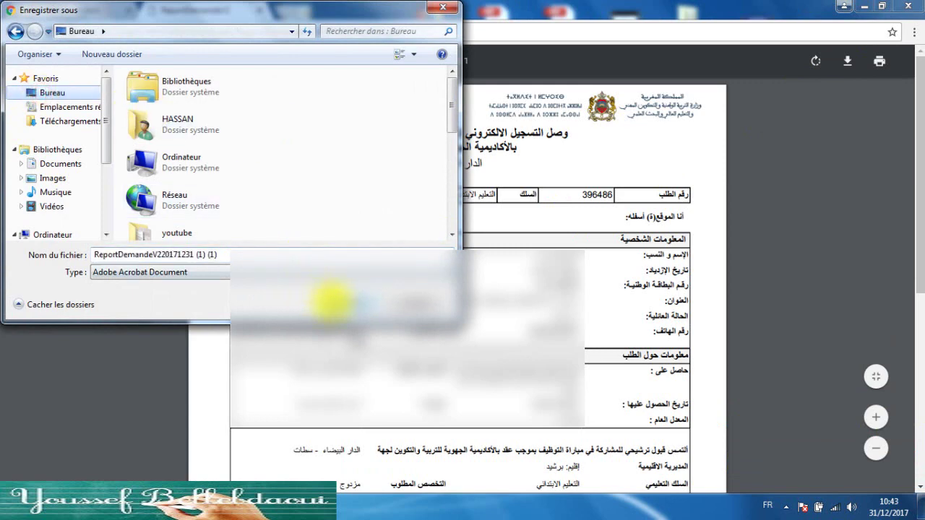
pyautogui.click(333, 300)
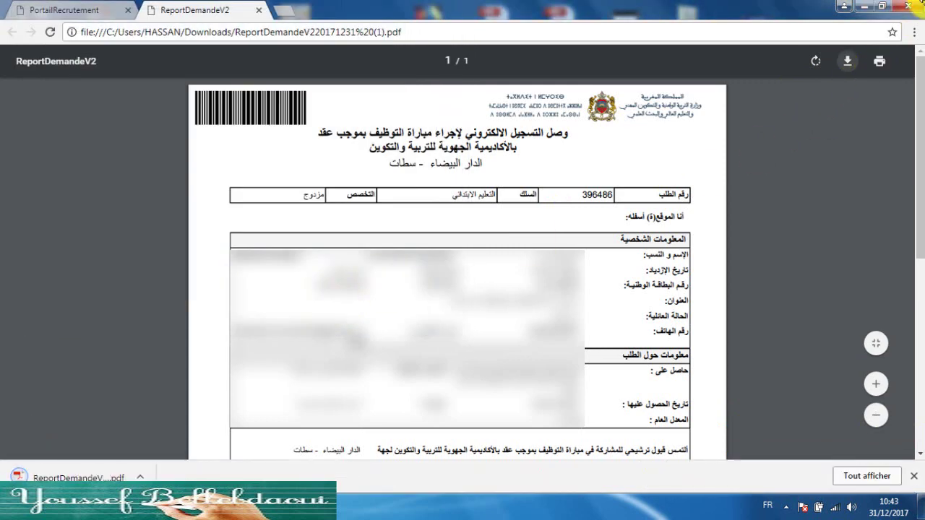
pyautogui.click(918, 6)
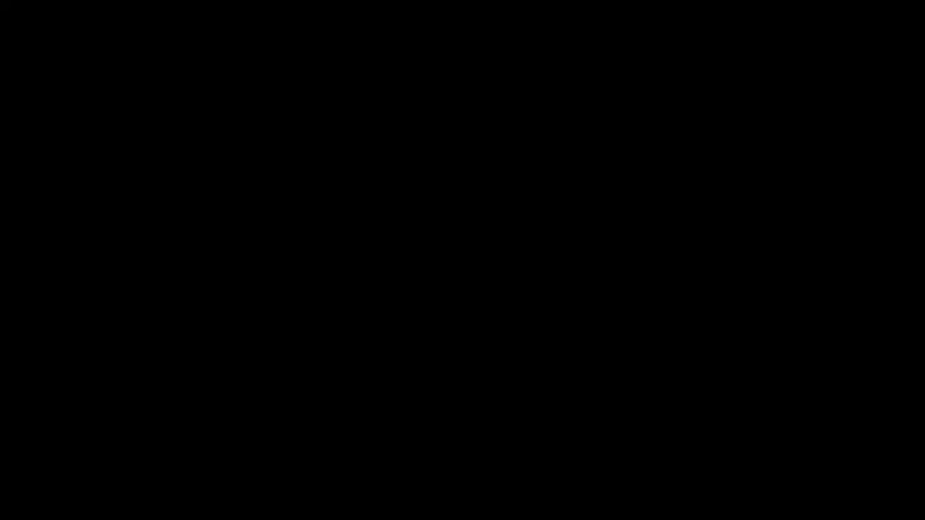